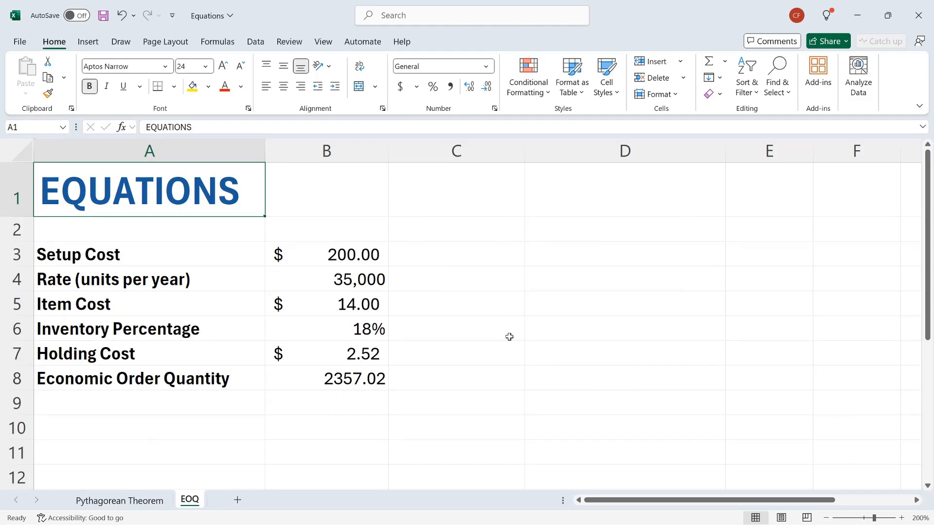
# Examine the setup cost value and the formula behind the Economic Order Quantity in cell B8
pyautogui.click(355, 250)
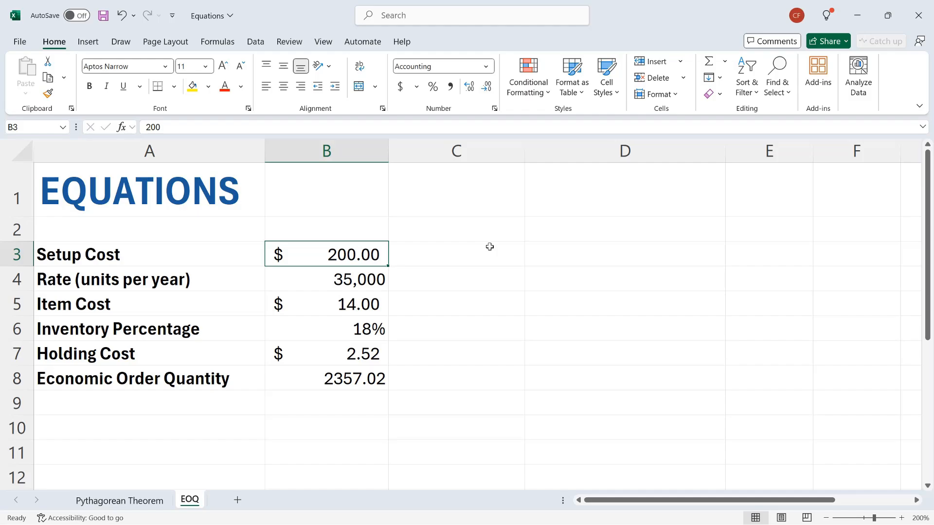
pyautogui.click(373, 374)
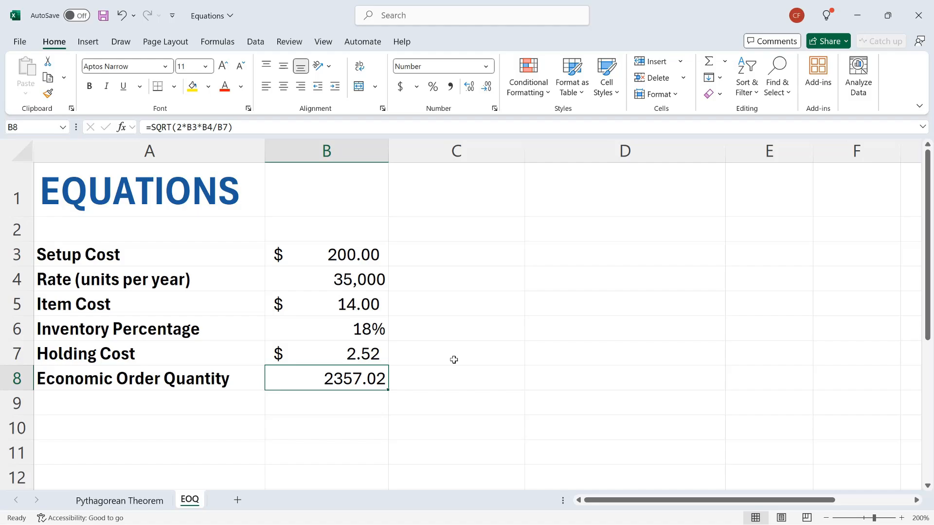
pyautogui.doubleClick(309, 378)
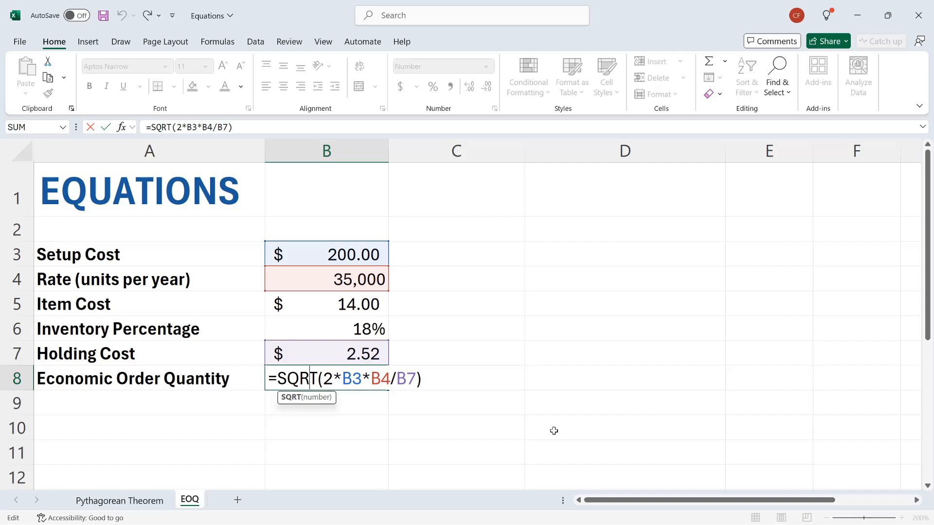
pyautogui.hotkey('ctrl', 'Return')
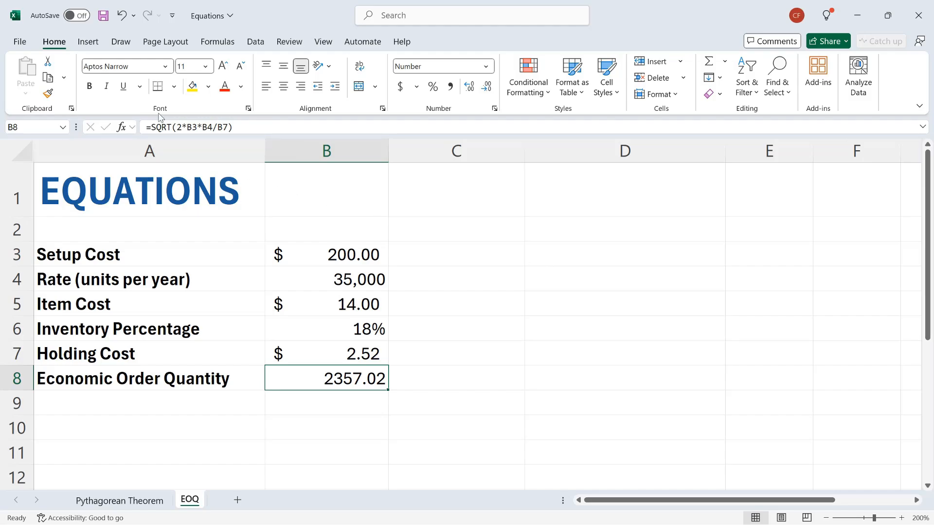
# Insert a new equation on the sheet made of a plain square root with an empty stacked fraction under it
pyautogui.click(89, 42)
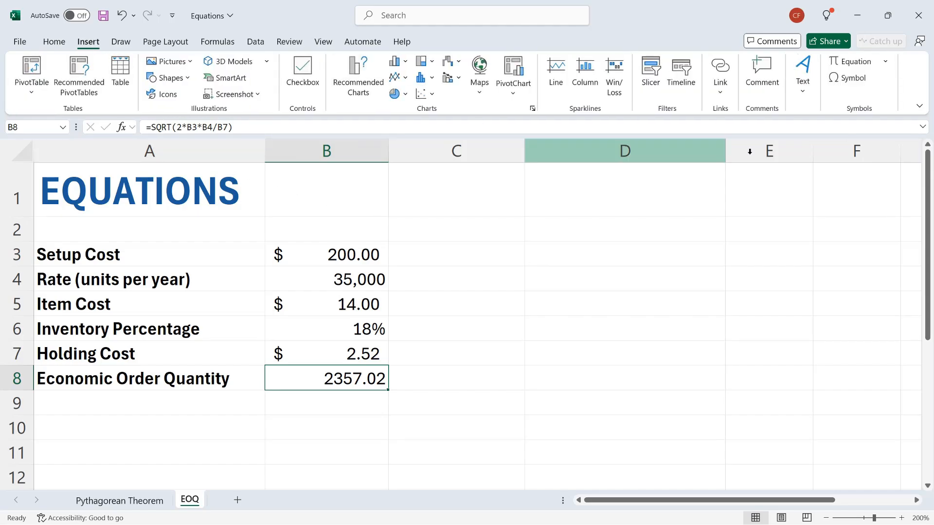
pyautogui.click(846, 66)
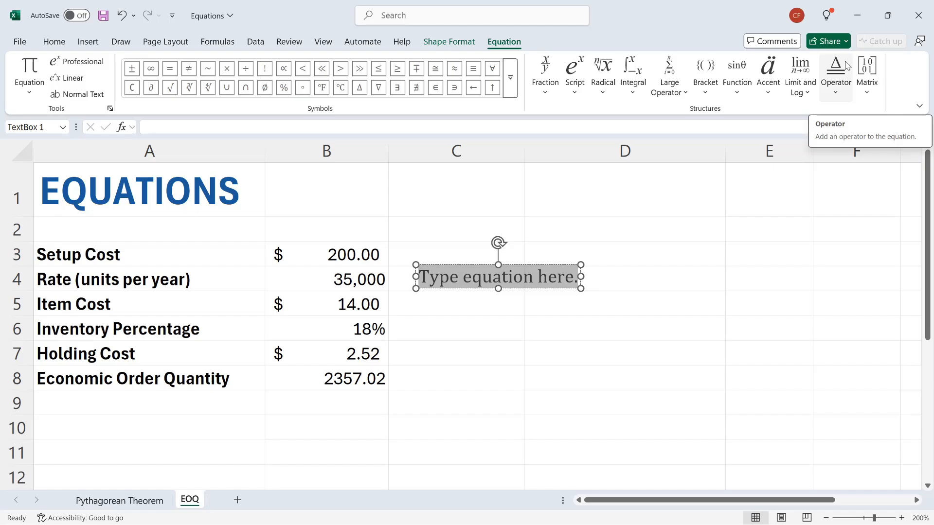
pyautogui.click(610, 82)
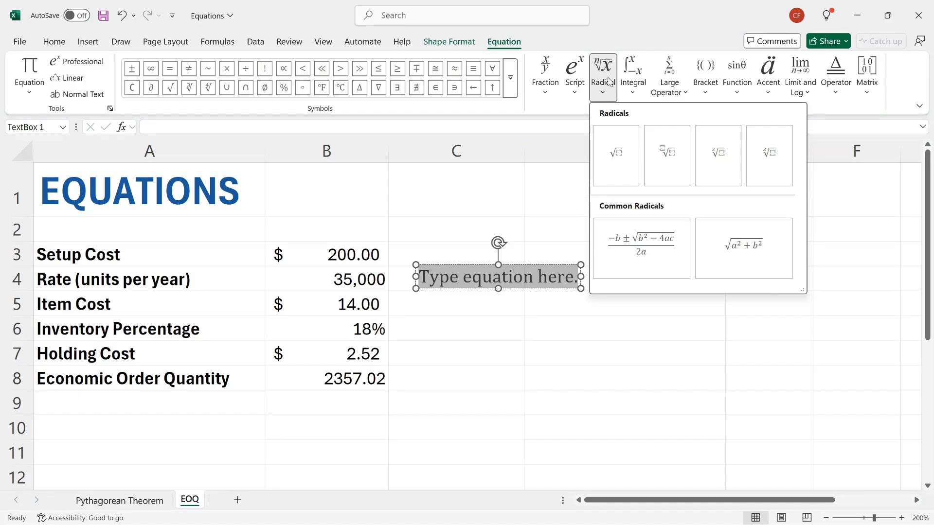
pyautogui.click(620, 155)
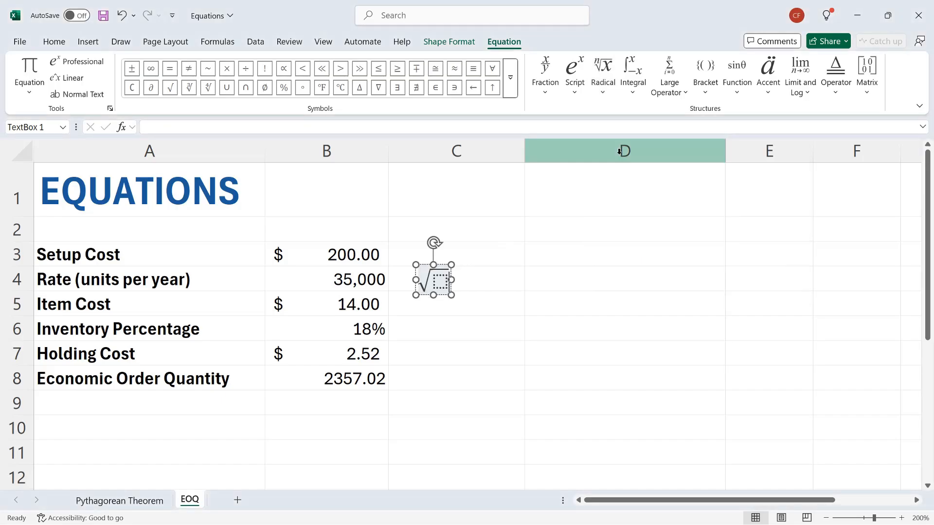
pyautogui.click(444, 282)
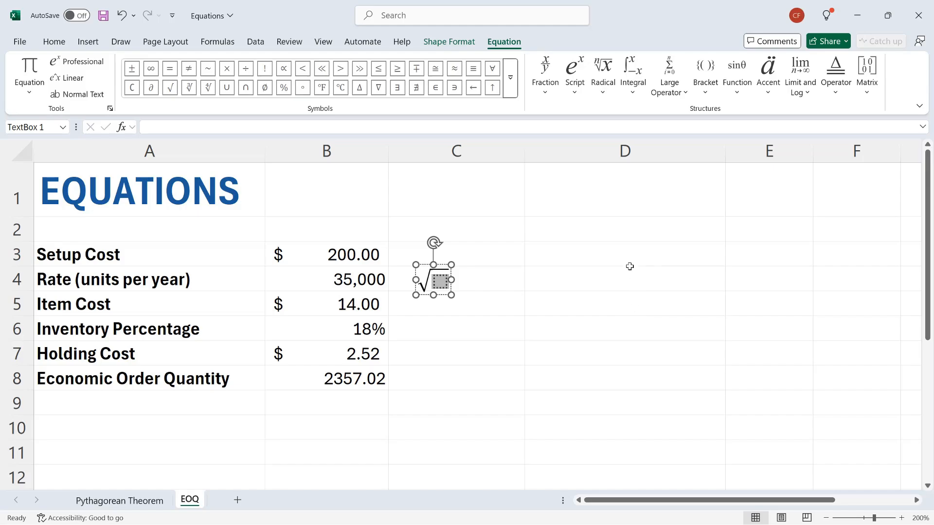
pyautogui.click(549, 83)
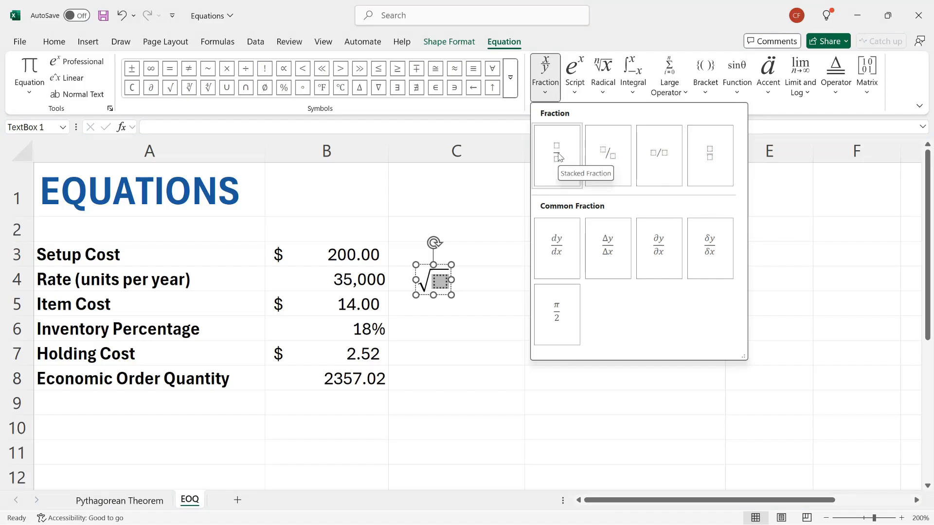
pyautogui.click(558, 157)
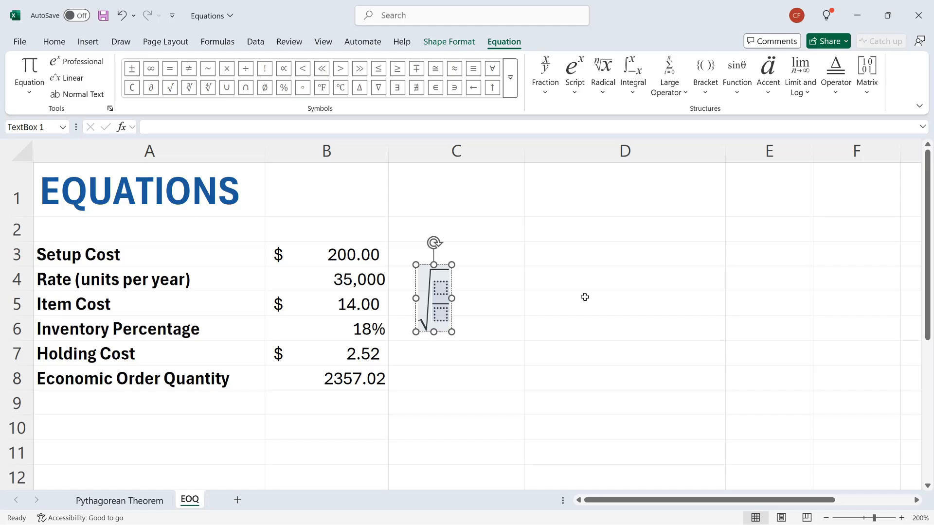
# Fill the fraction's numerator with 2 * C * R, giving the C a subscript s
pyautogui.click(439, 290)
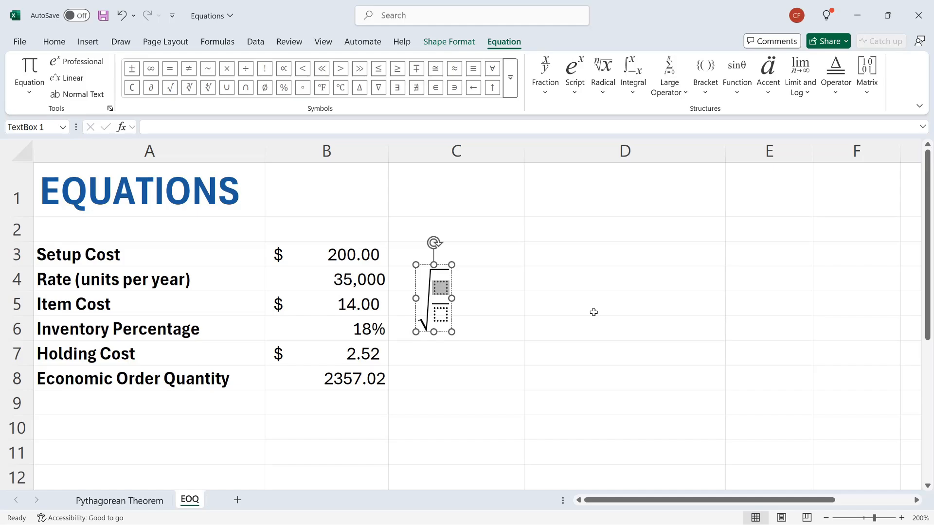
pyautogui.write('2 ')
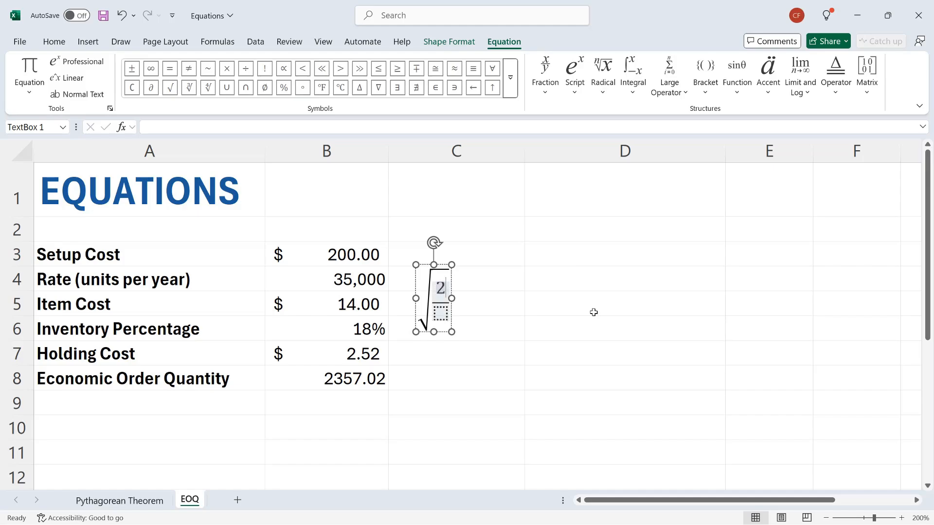
pyautogui.write('*')
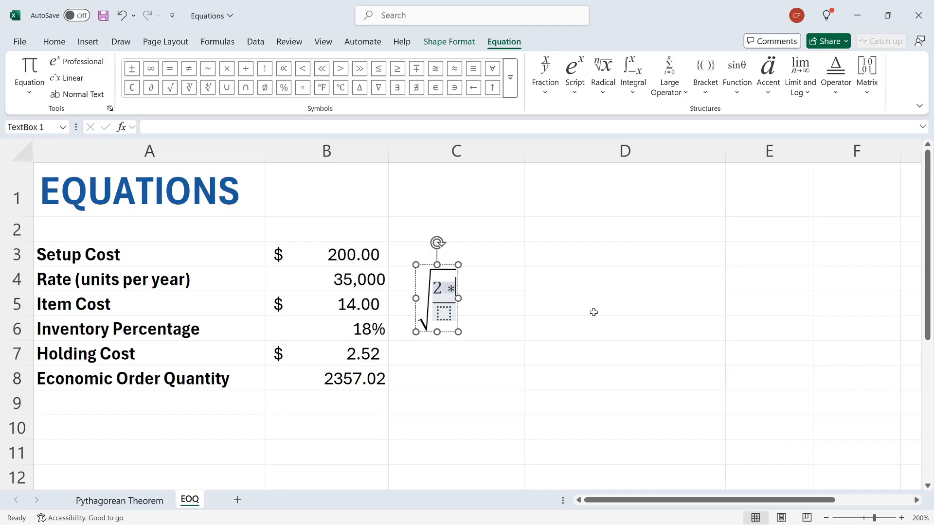
pyautogui.click(579, 93)
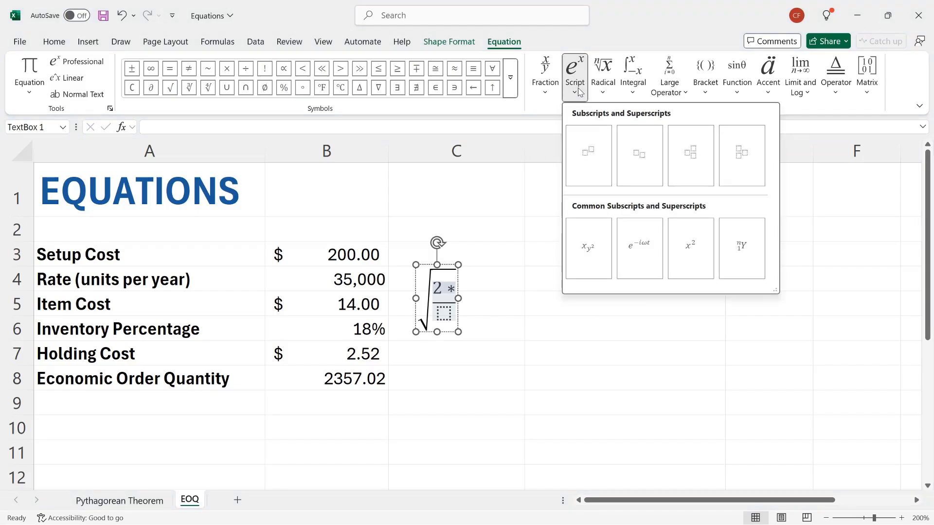
pyautogui.click(641, 157)
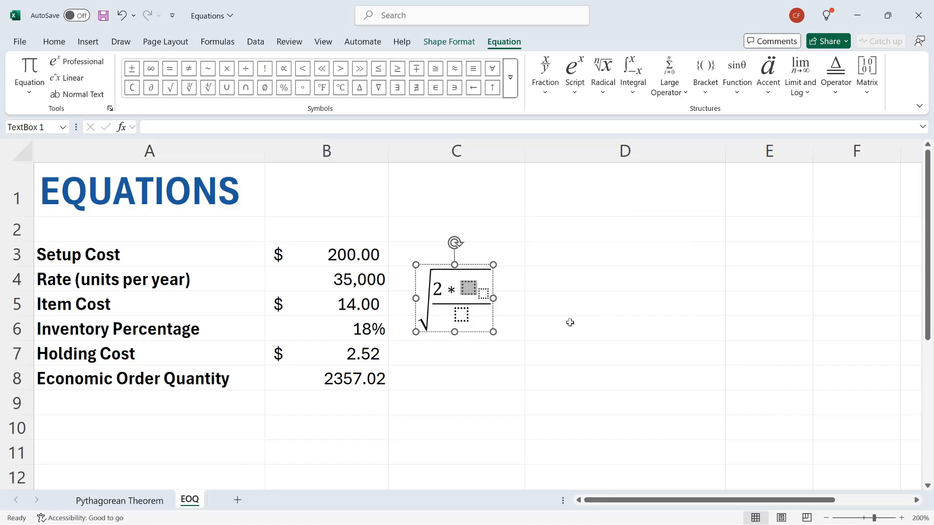
pyautogui.write('C')
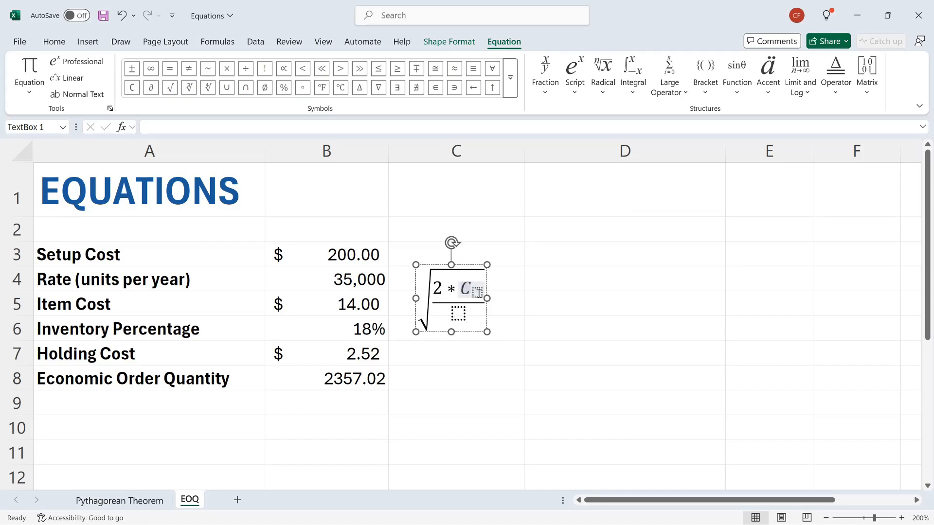
pyautogui.press('Right')
pyautogui.write('s')
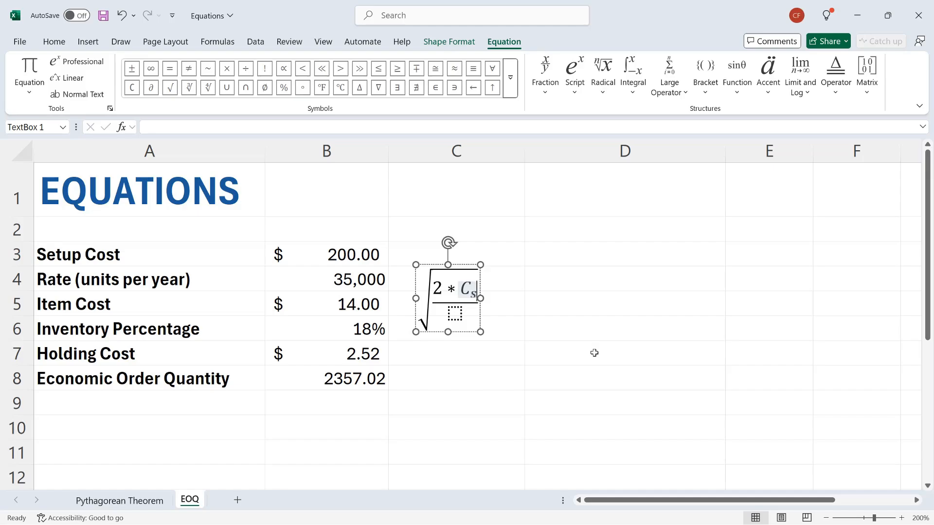
pyautogui.press('Right')
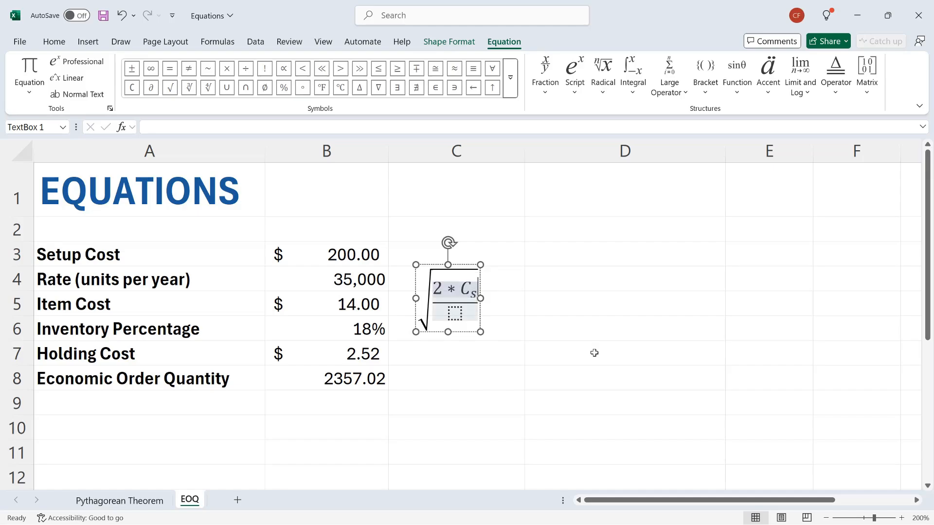
pyautogui.write('* ')
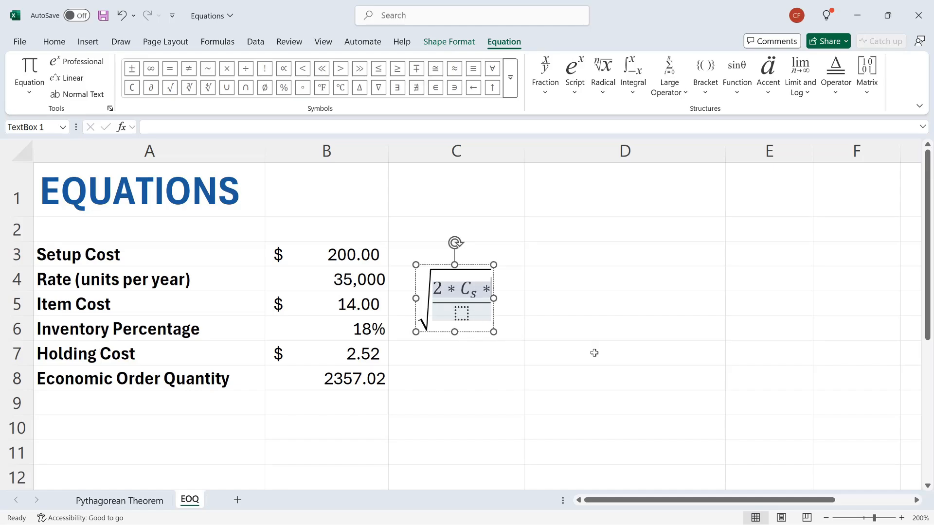
pyautogui.write('R')
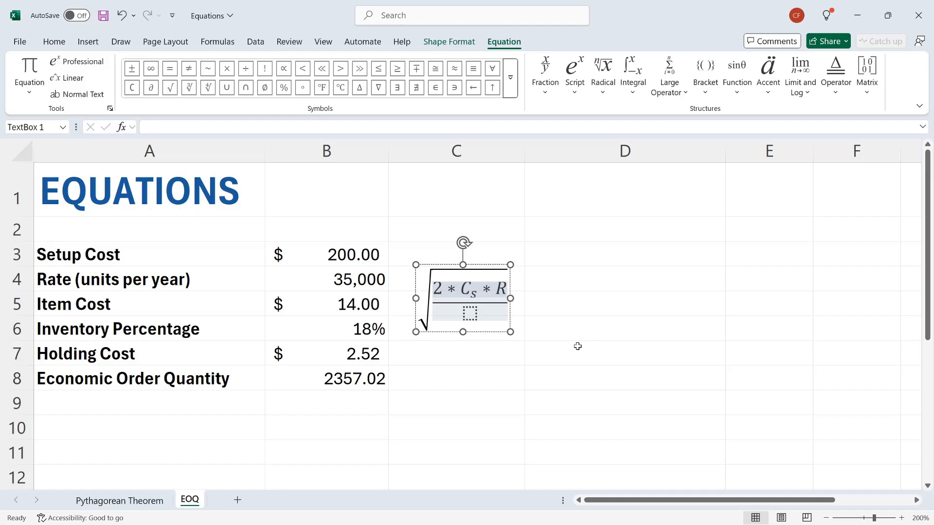
# Fill the fraction's denominator with C and a subscript h, and leave the equation
pyautogui.click(473, 316)
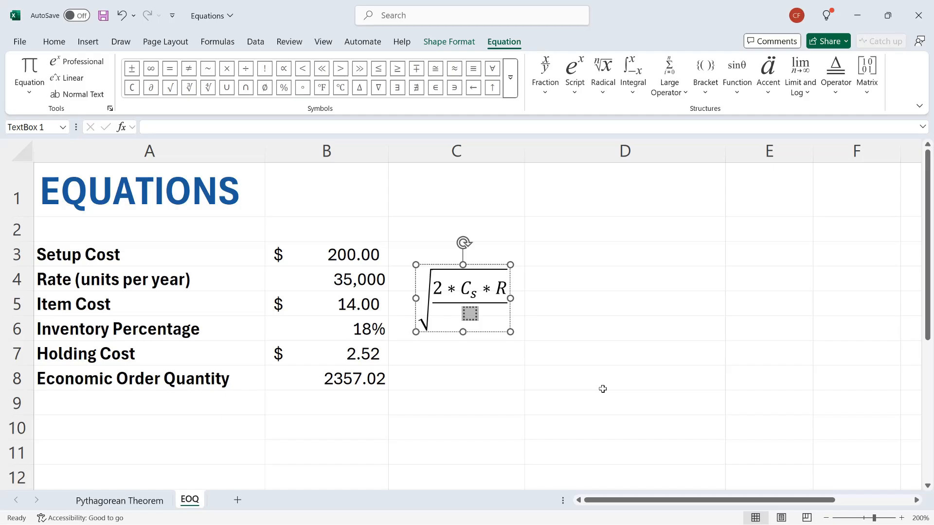
pyautogui.click(577, 92)
pyautogui.click(641, 155)
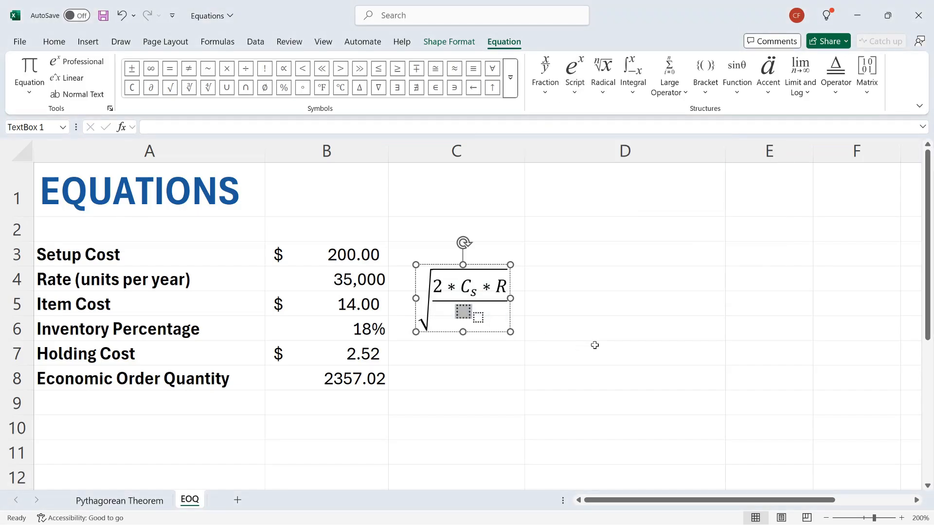
pyautogui.write('C')
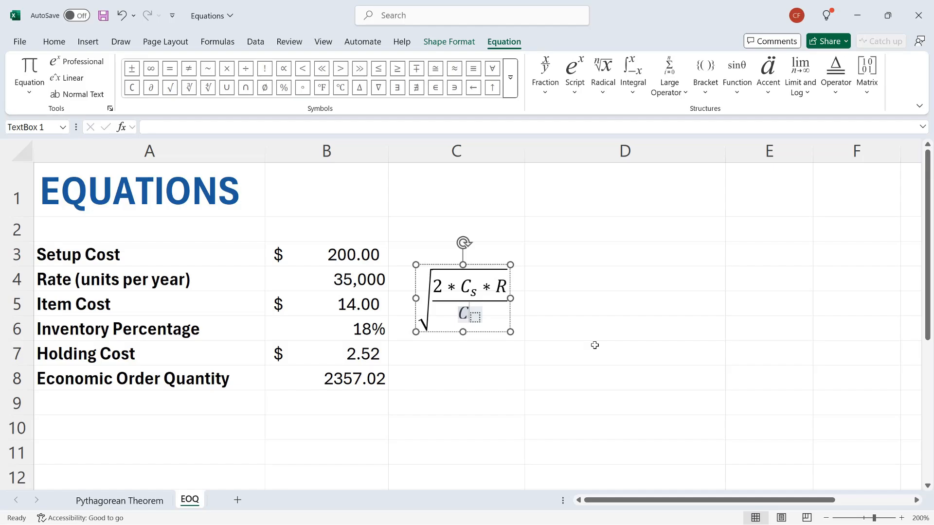
pyautogui.click(475, 317)
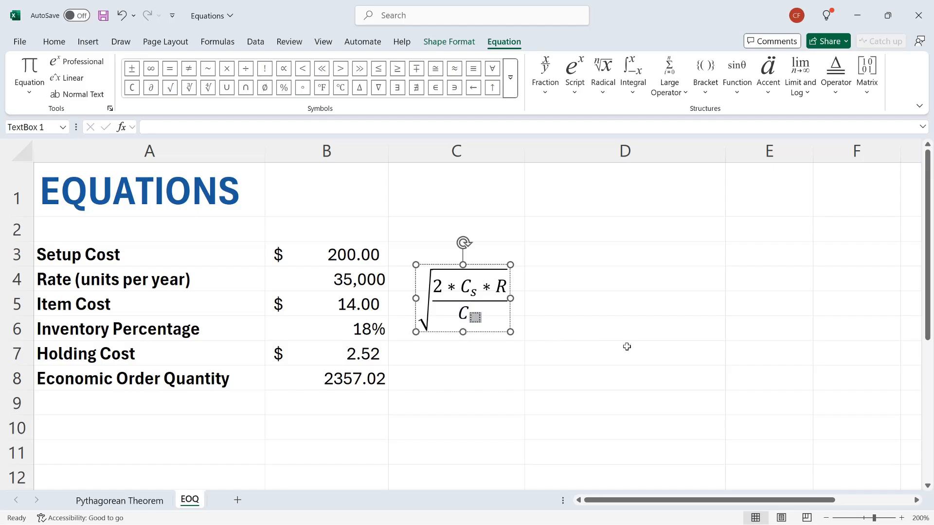
pyautogui.write('h')
pyautogui.click(492, 383)
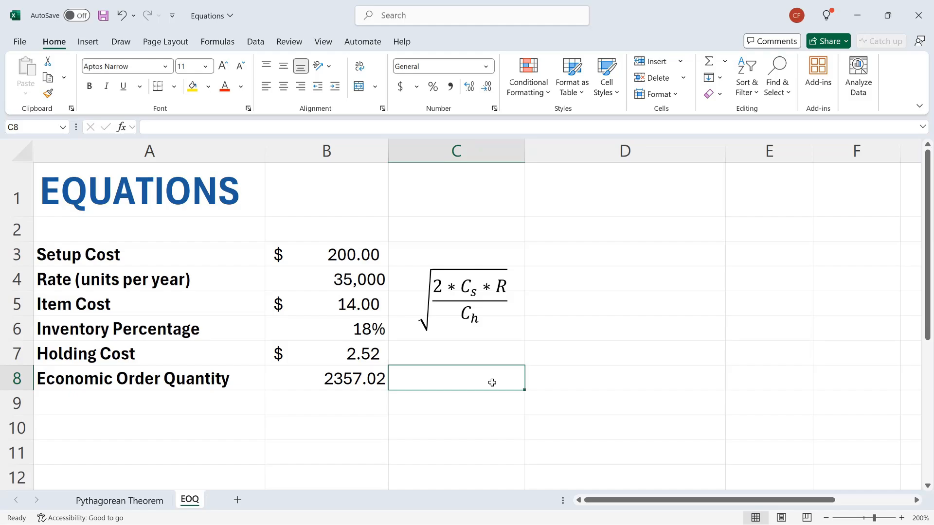
# Add Q with a superscript asterisk and an equals sign in front of the square root, and leave the equation
pyautogui.click(464, 304)
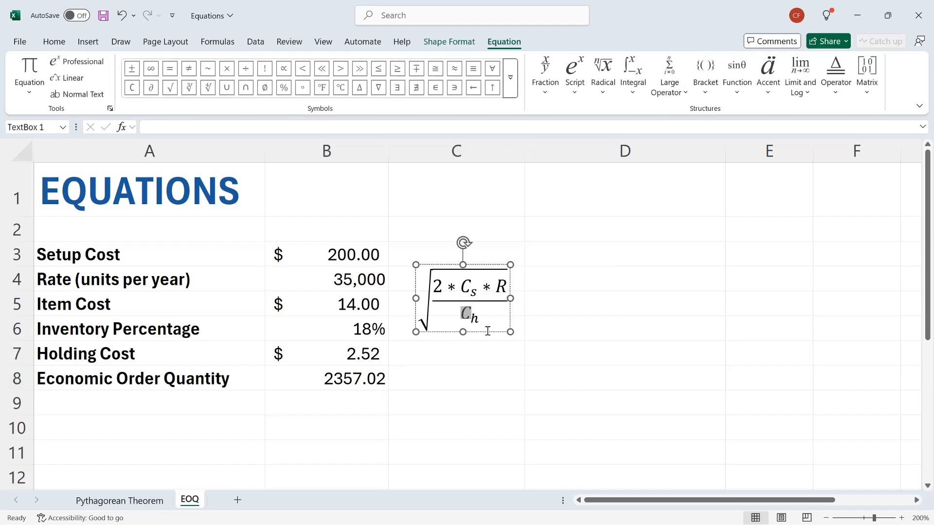
pyautogui.click(424, 290)
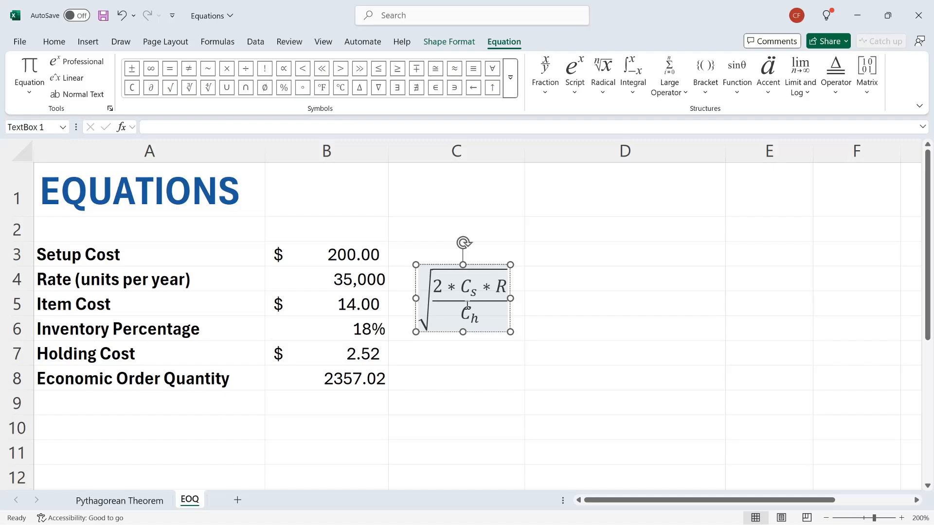
pyautogui.click(574, 86)
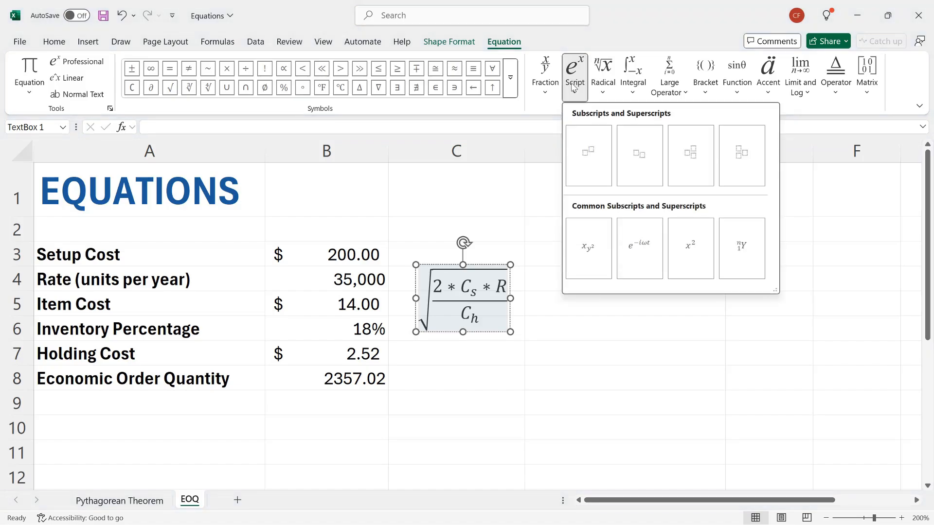
pyautogui.click(591, 156)
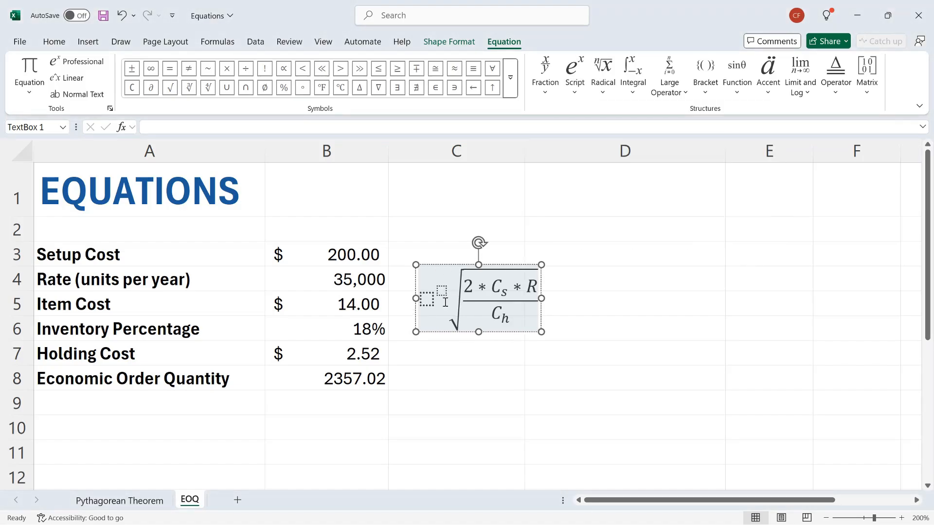
pyautogui.click(427, 299)
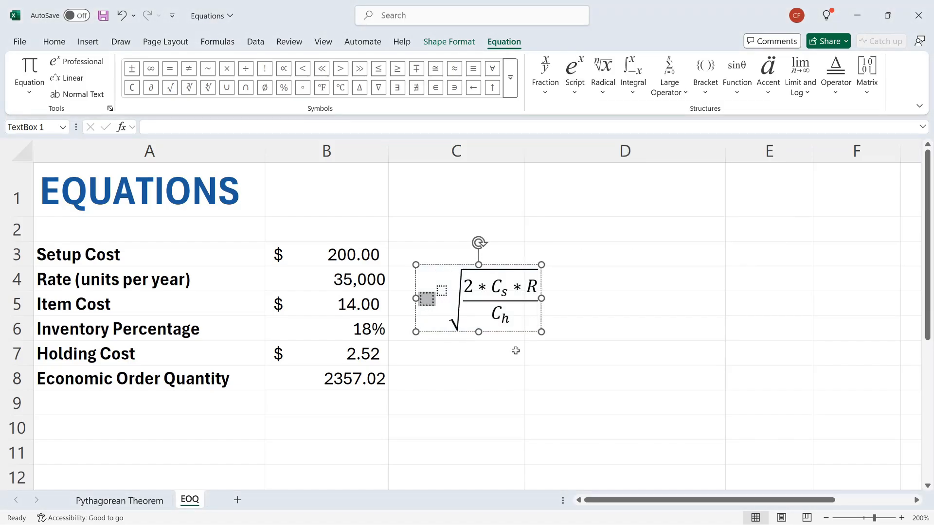
pyautogui.write('Q')
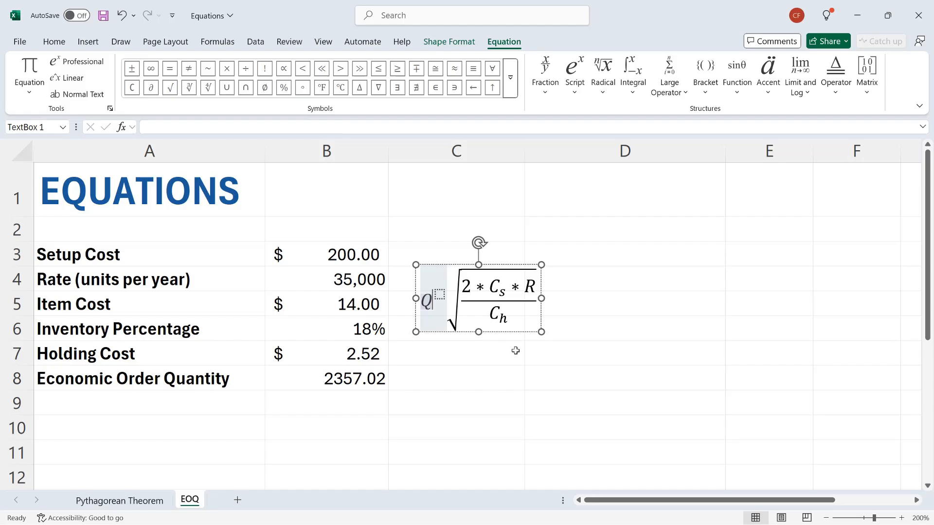
pyautogui.click(440, 295)
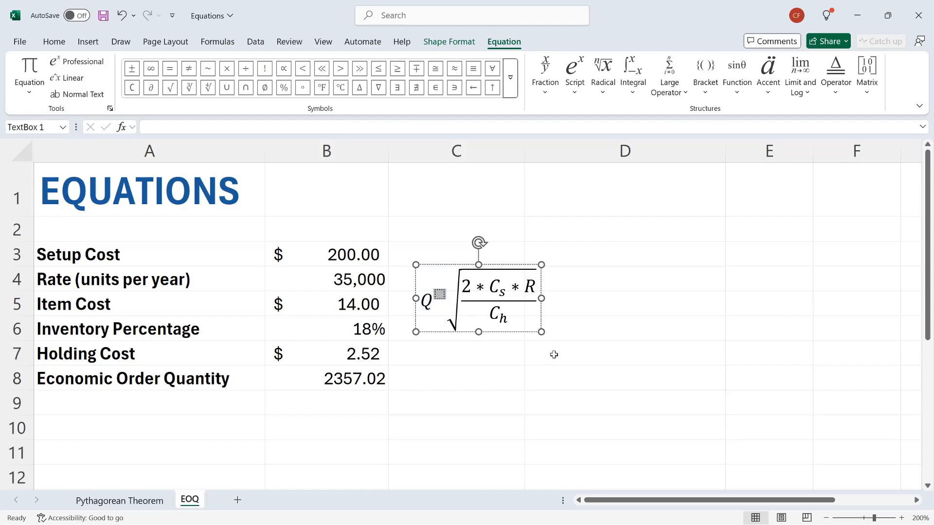
pyautogui.write('*')
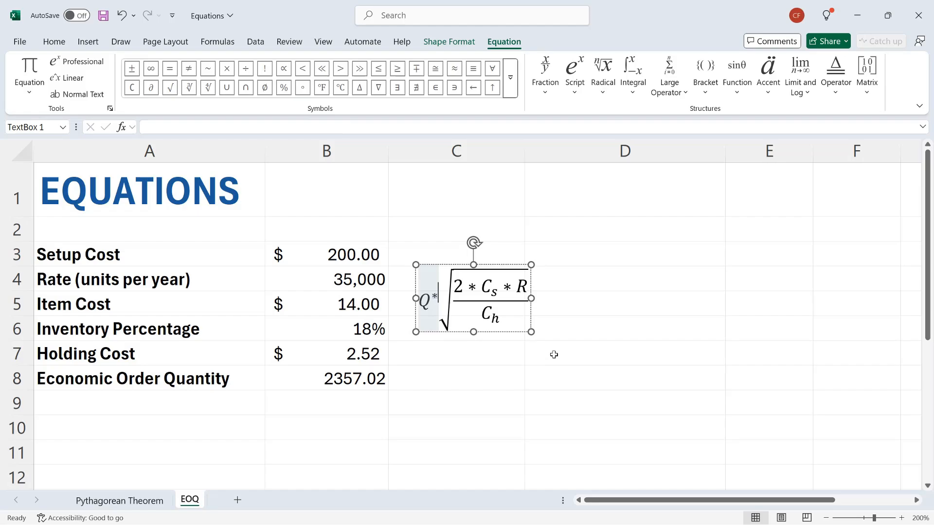
pyautogui.press('Right')
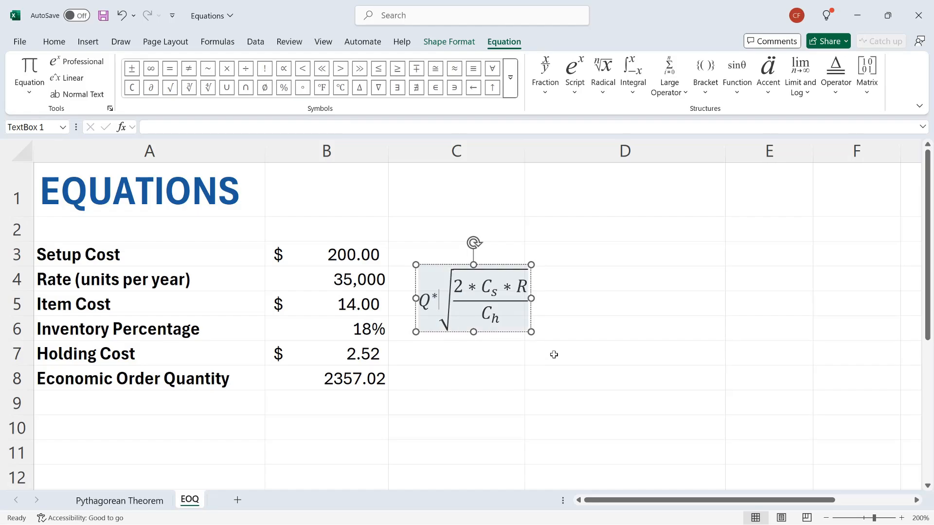
pyautogui.write('=')
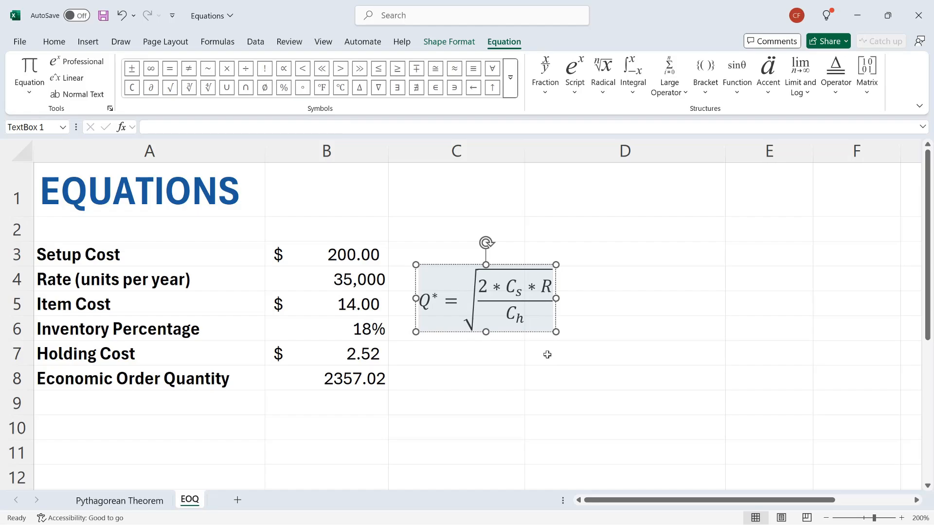
pyautogui.click(488, 380)
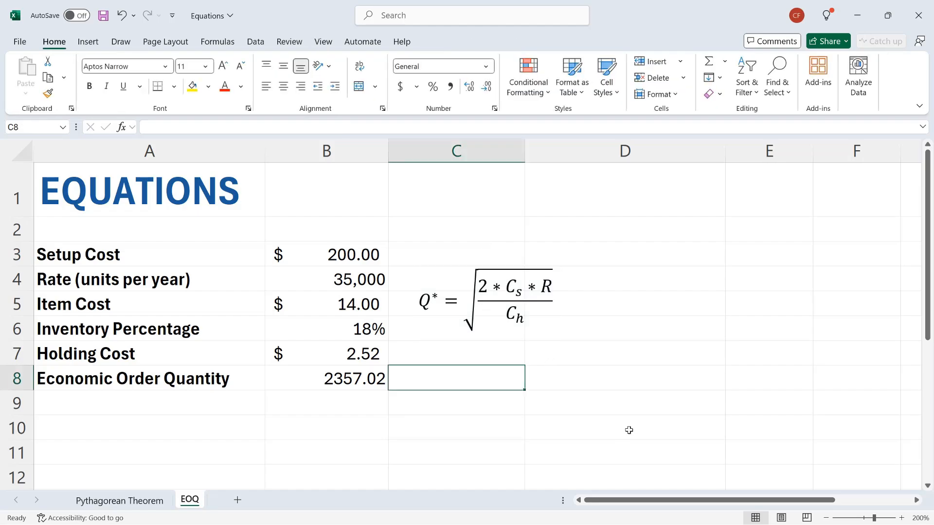